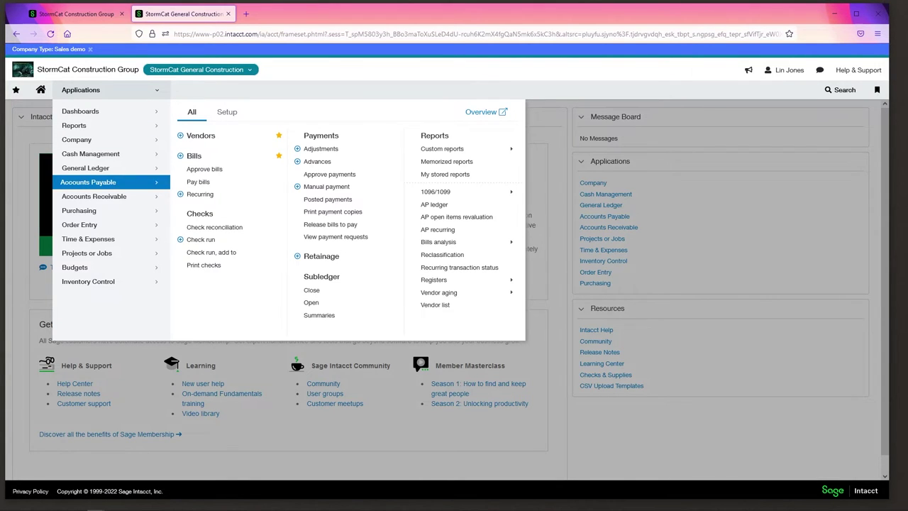
# Step: Open the AP Adjustments list for StormCat General Construction
pyautogui.click(320, 148)
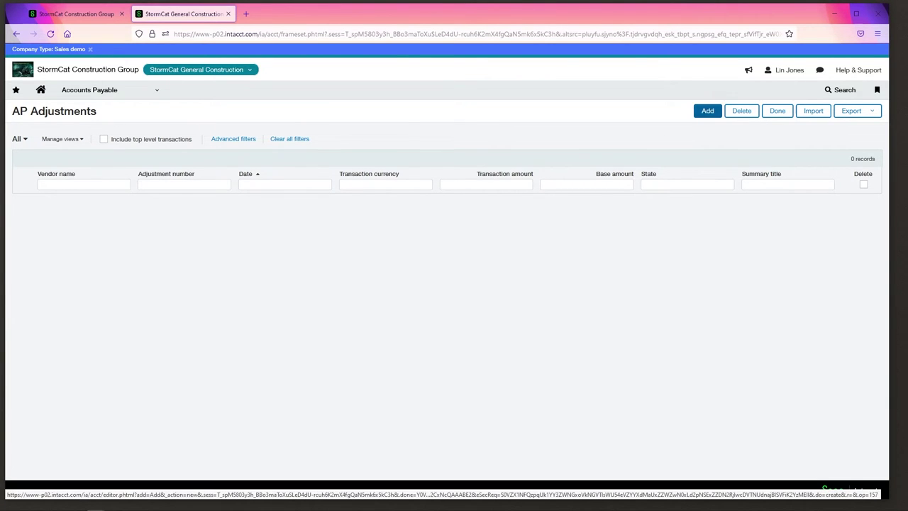
# Step: Start a new AP debit memo adjustment for vendor V109--Barth Electric
pyautogui.click(707, 110)
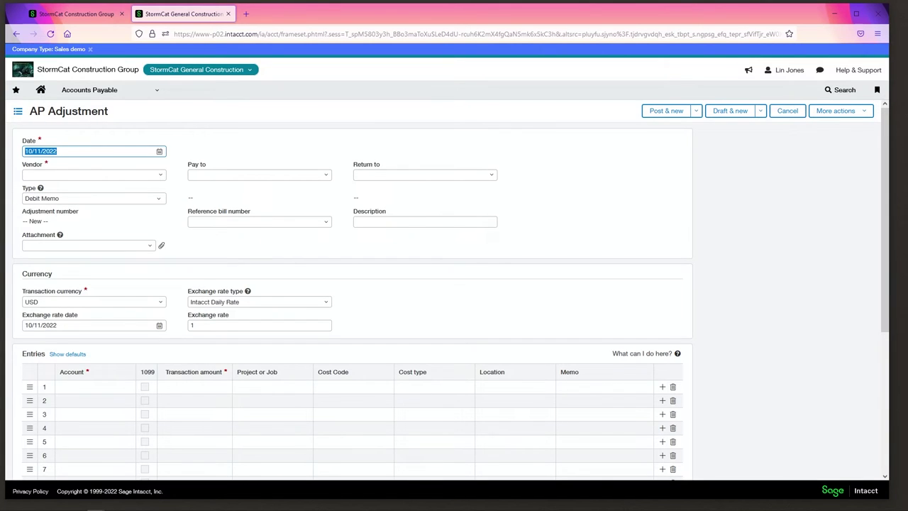
pyautogui.press('Tab')
pyautogui.write('b')
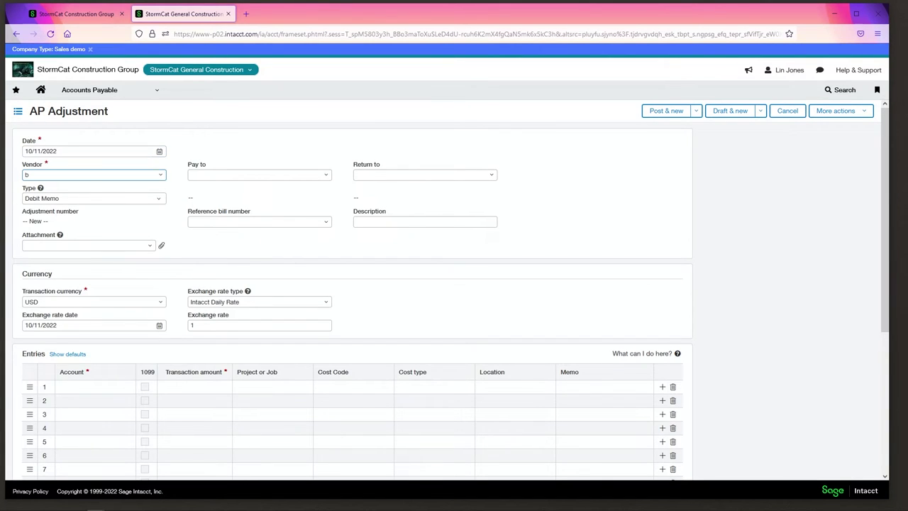
pyautogui.press('Down')
pyautogui.press('Down')
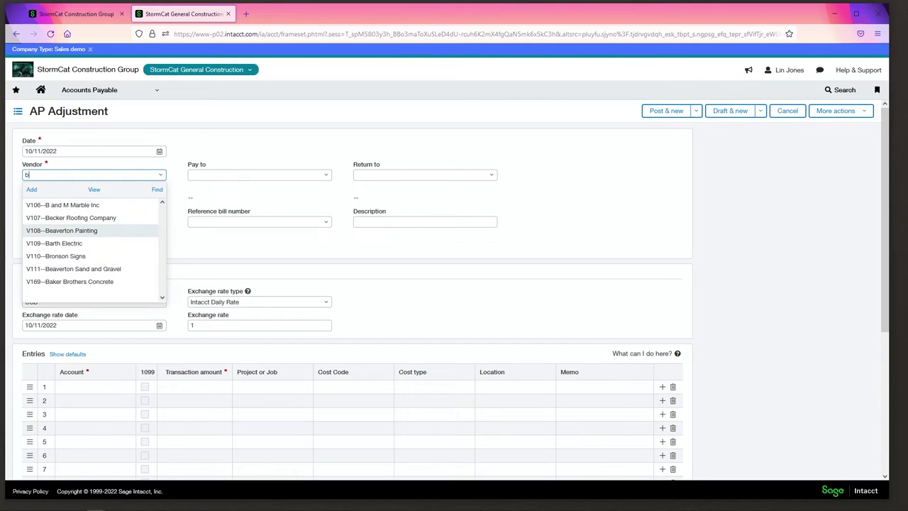
pyautogui.press('Down')
pyautogui.press('Return')
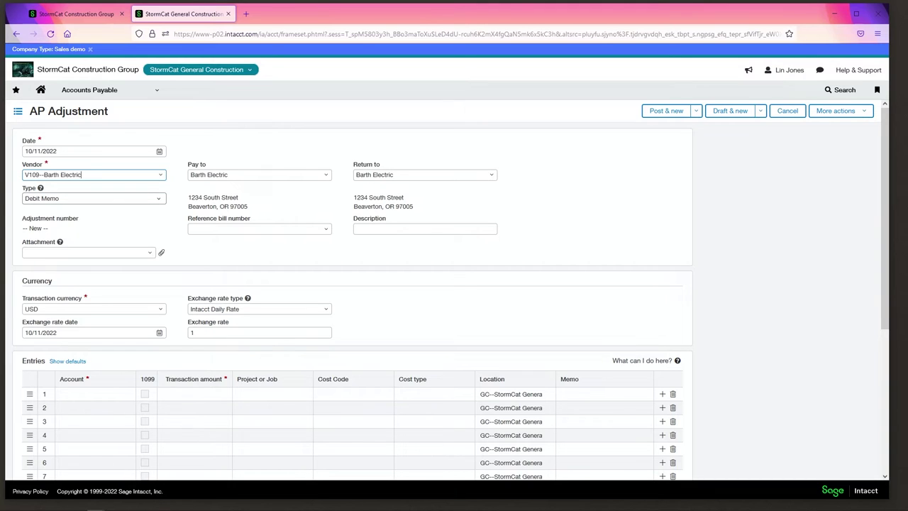
pyautogui.click(157, 199)
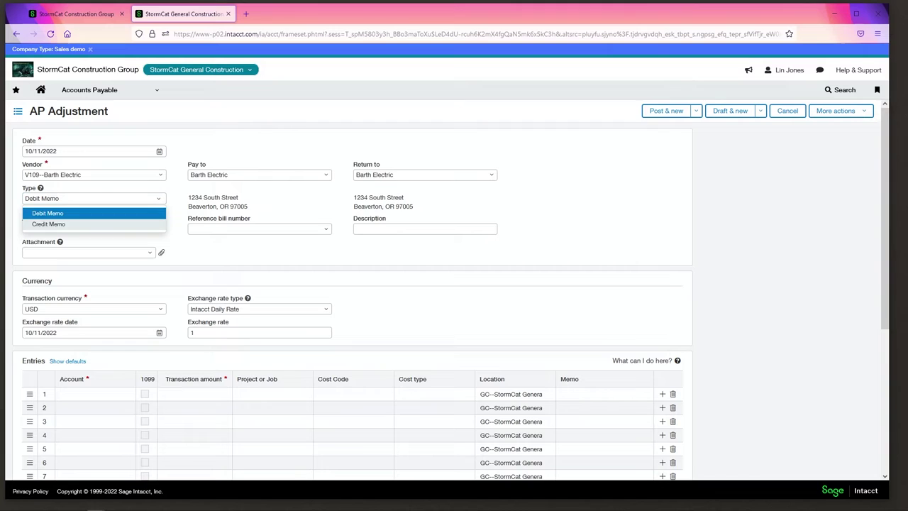
pyautogui.click(48, 213)
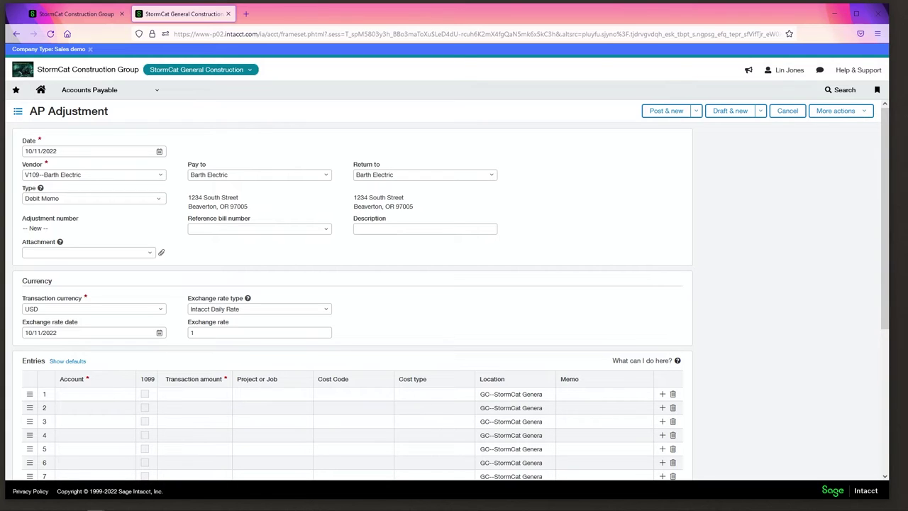
pyautogui.click(92, 198)
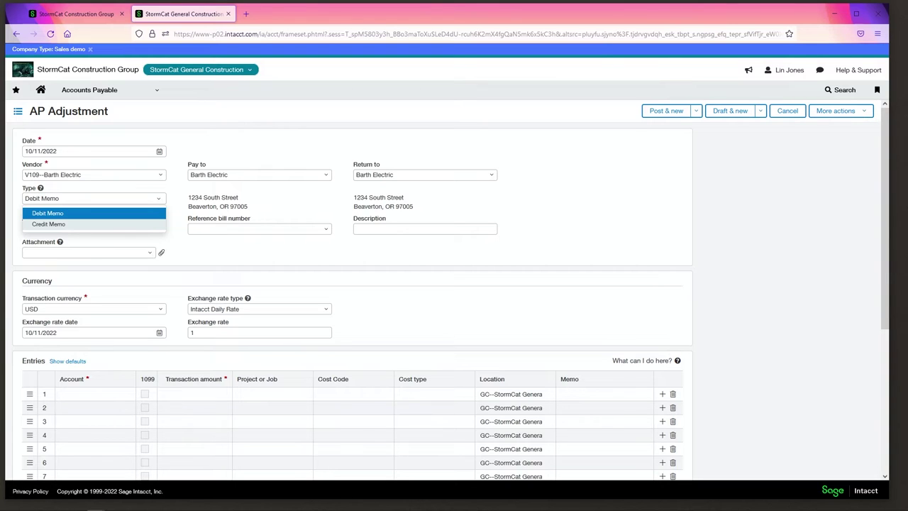
pyautogui.press('Return')
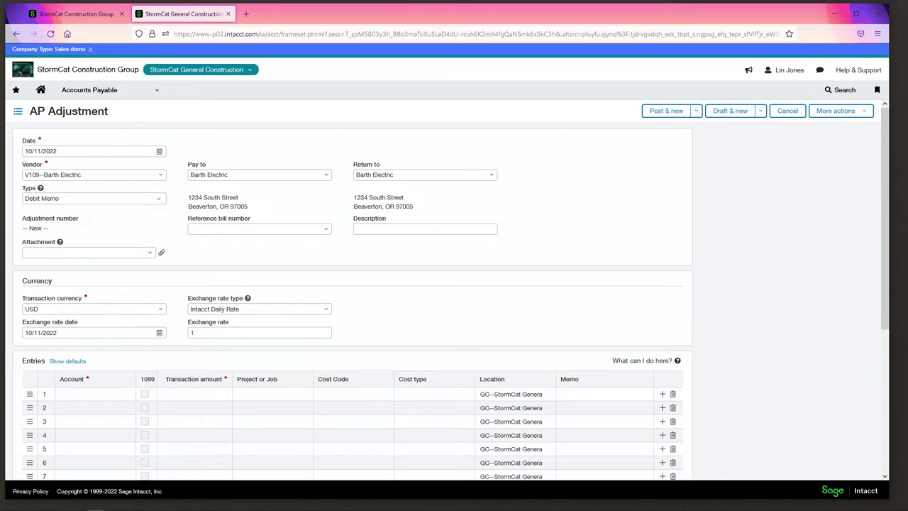
# Step: Set reference bill barth125690 and description 'refund' on the Barth Electric debit memo
pyautogui.click(259, 228)
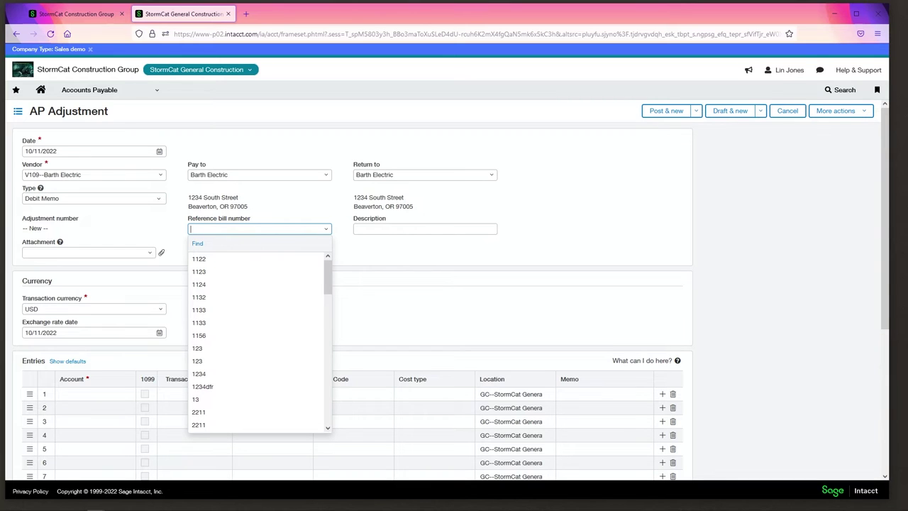
pyautogui.write('b')
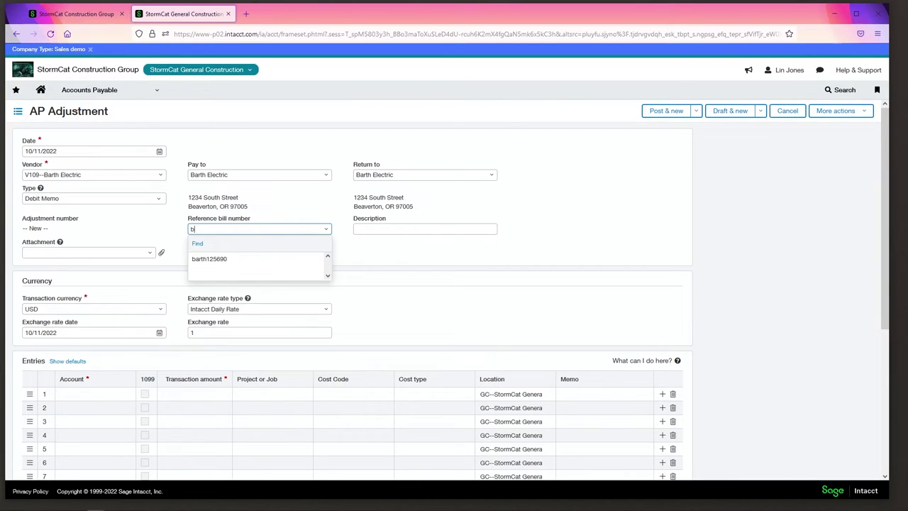
pyautogui.press('Down')
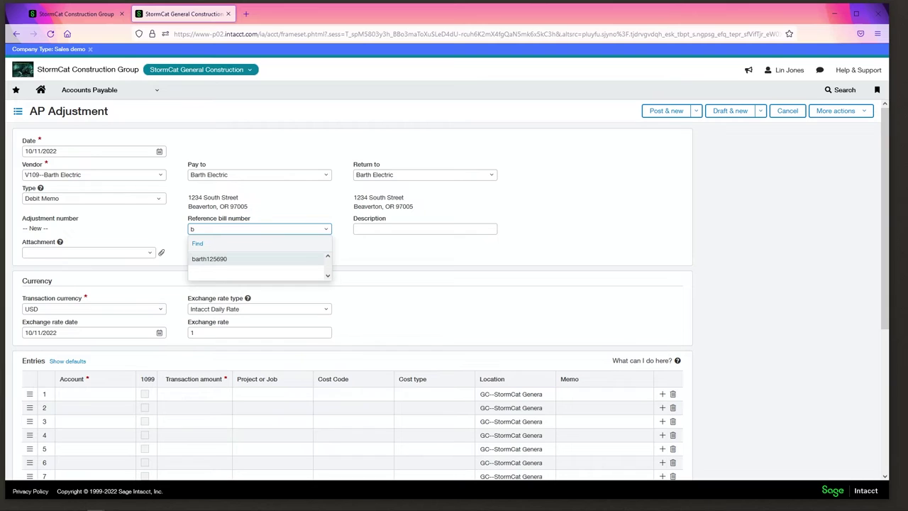
pyautogui.press('Return')
pyautogui.press('Tab')
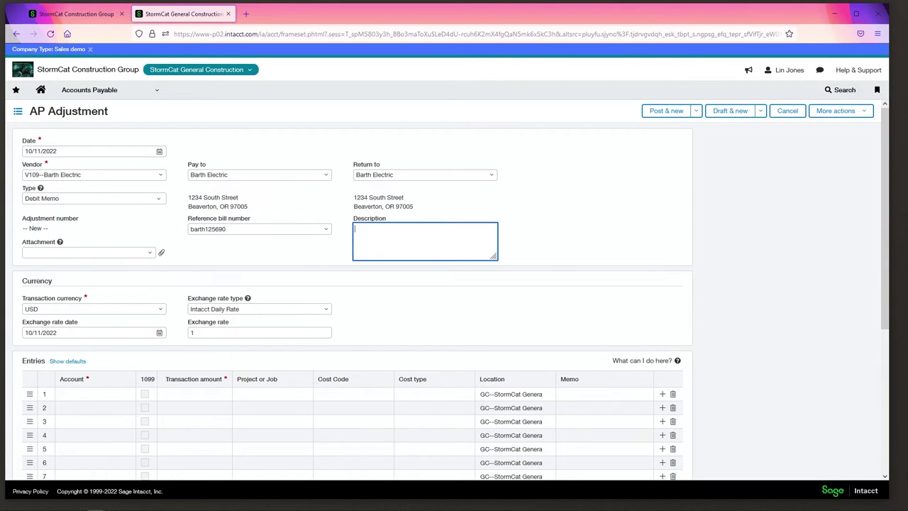
pyautogui.write('refund')
pyautogui.press('Tab')
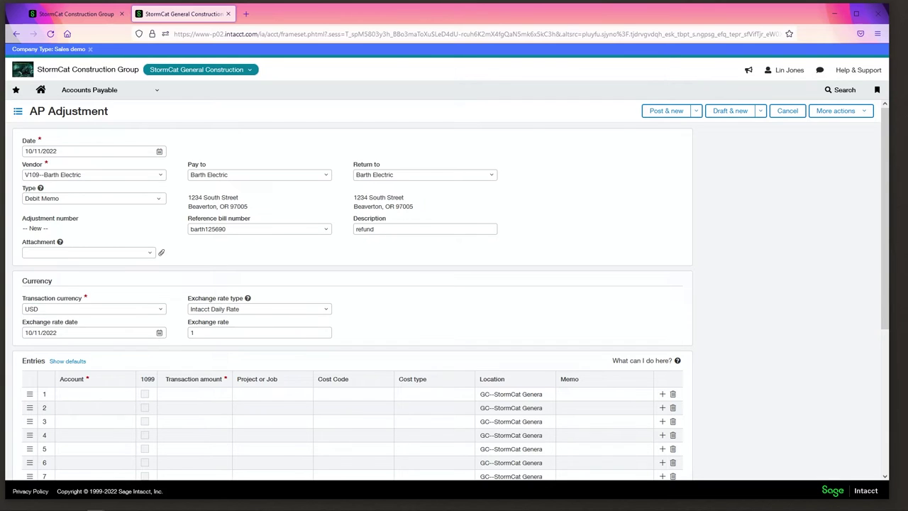
pyautogui.press('Tab')
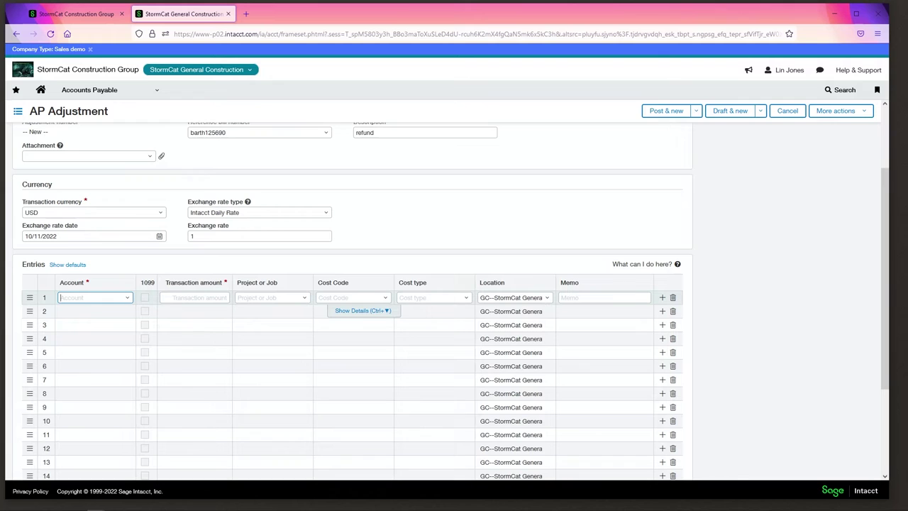
# Step: Fill entry line 1 with account 5002, amount 500.00 and project 20-005--LaQuinta - Austin
pyautogui.write('5')
pyautogui.press('Down')
pyautogui.press('Down')
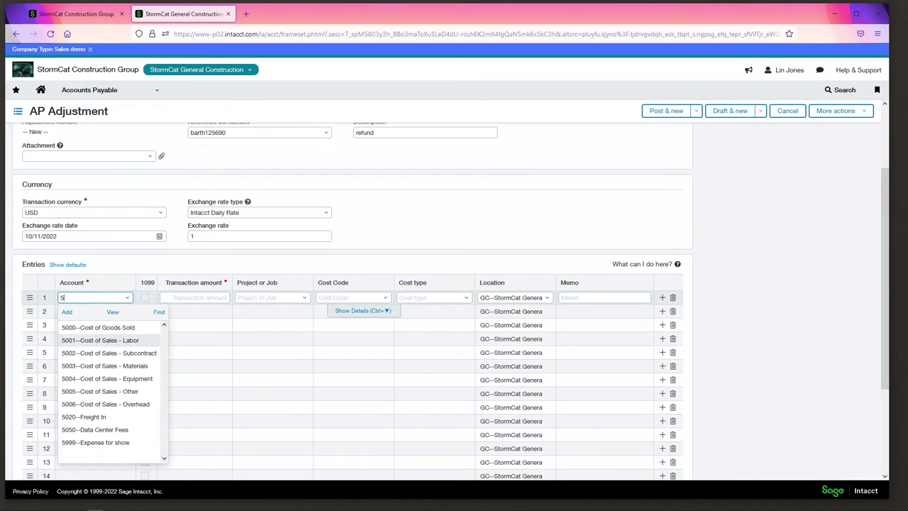
pyautogui.press('Down')
pyautogui.press('Return')
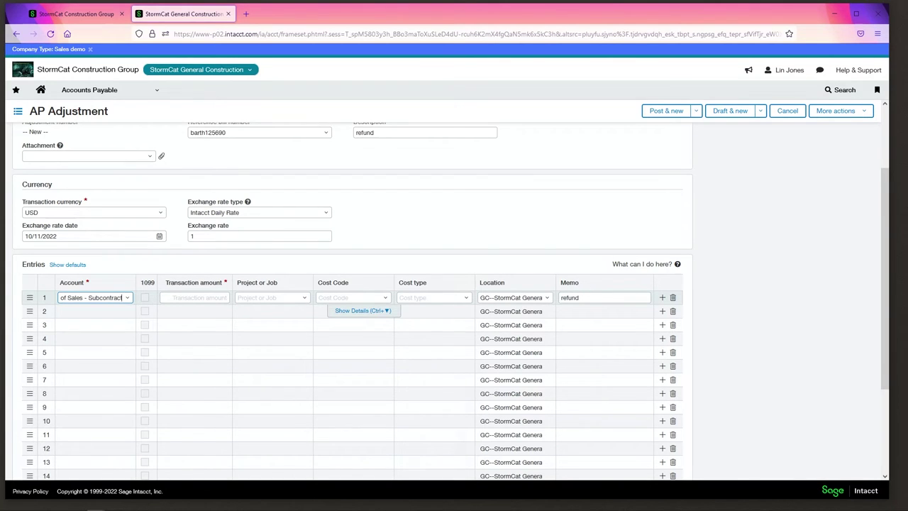
pyautogui.press('Tab')
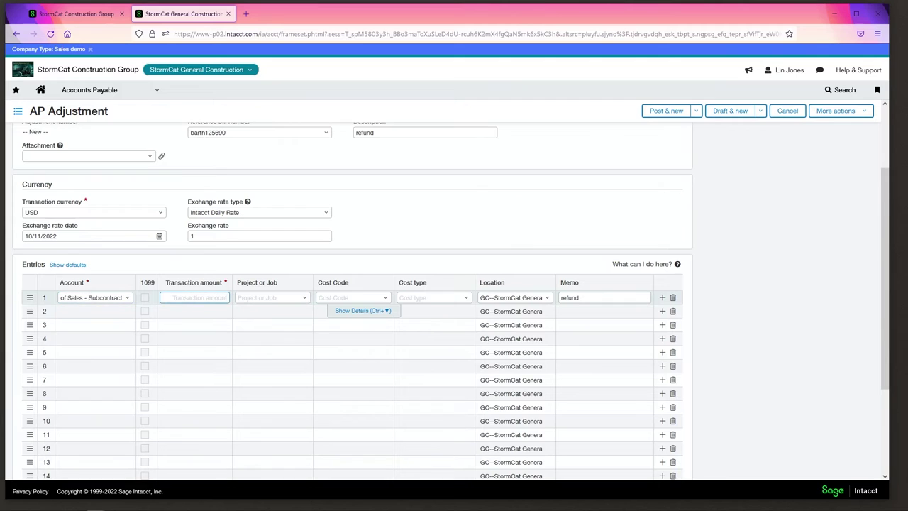
pyautogui.write('500.00')
pyautogui.press('Tab')
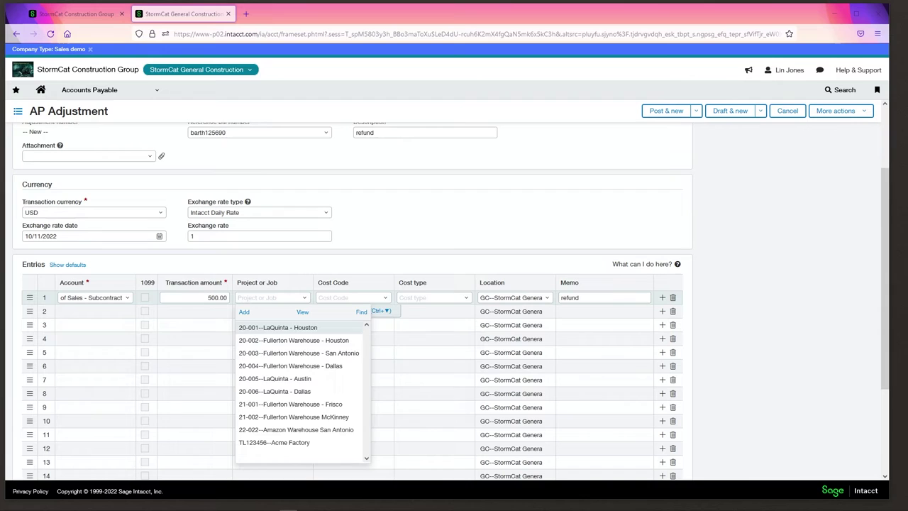
pyautogui.press('Return')
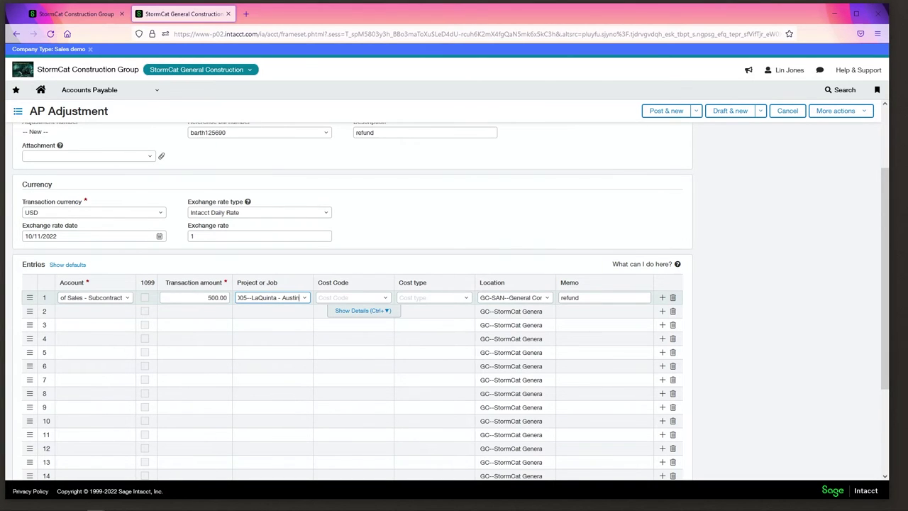
pyautogui.scroll(2, 450, 300)
pyautogui.scroll(-1, 450, 301)
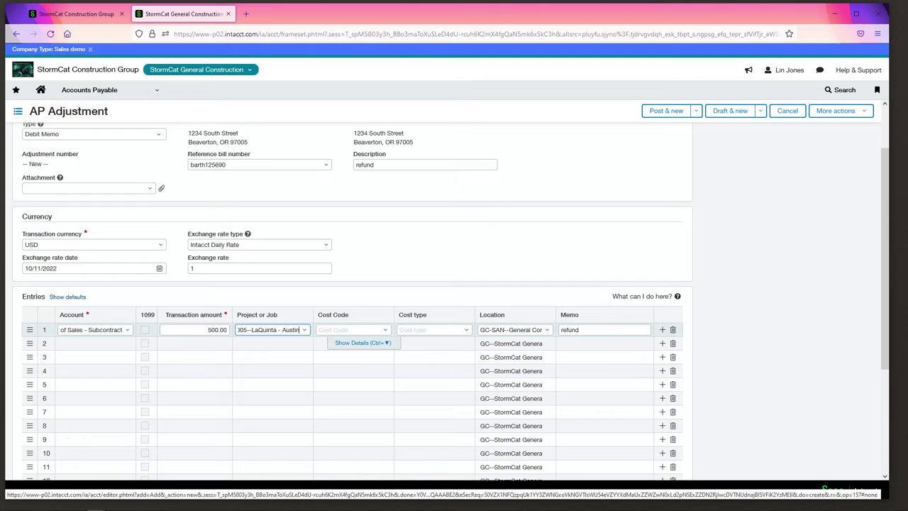
# Step: Apply entry defaults with project 20-005--LaQuinta - Austin to all entry rows
pyautogui.click(68, 296)
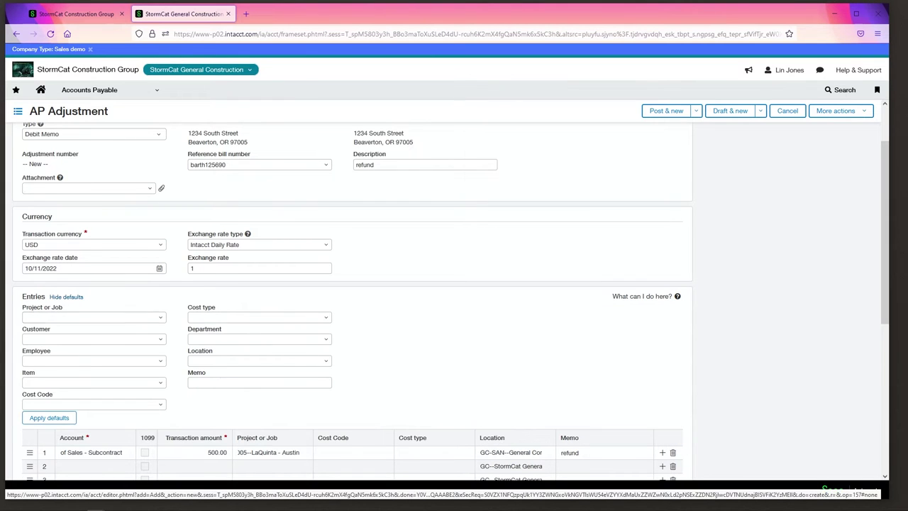
pyautogui.scroll(-3, 451, 301)
pyautogui.scroll(-1, 450, 301)
pyautogui.scroll(-2, 450, 300)
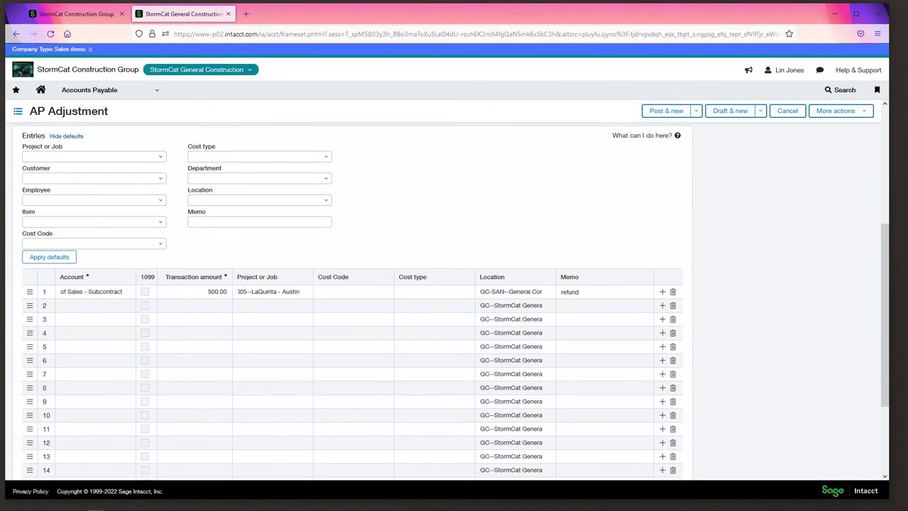
pyautogui.click(92, 156)
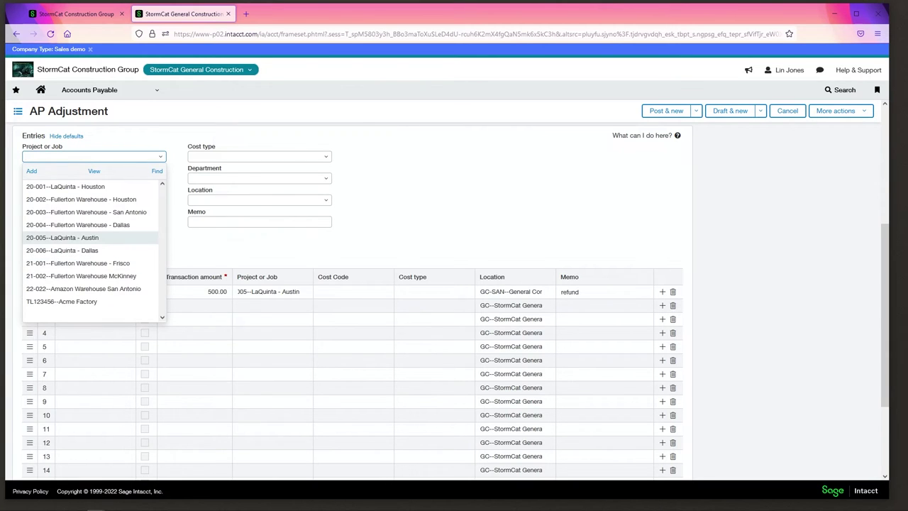
pyautogui.press('Return')
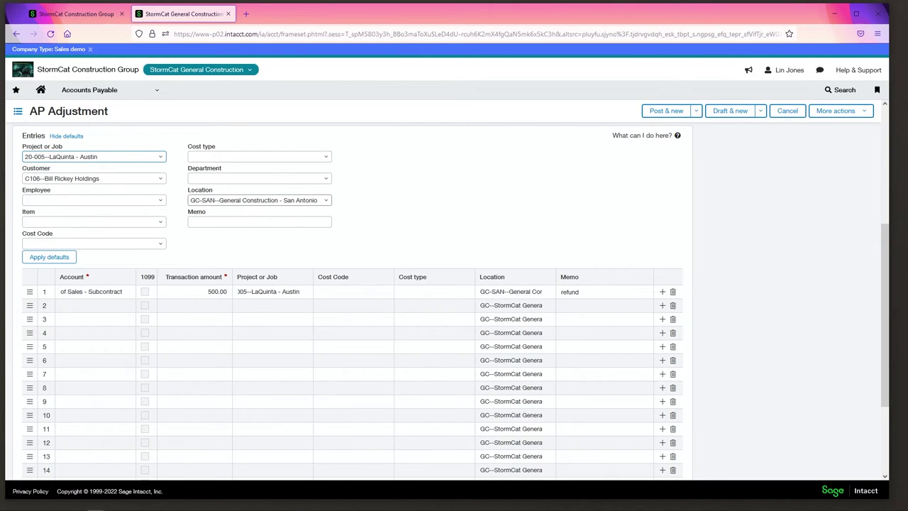
pyautogui.press('Tab')
pyautogui.press('Return')
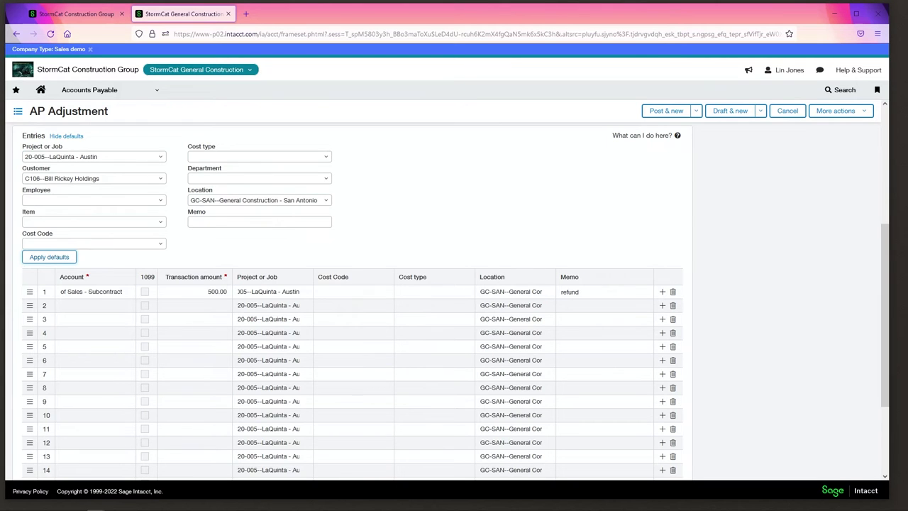
pyautogui.scroll(3, 355, 298)
pyautogui.scroll(3, 355, 298)
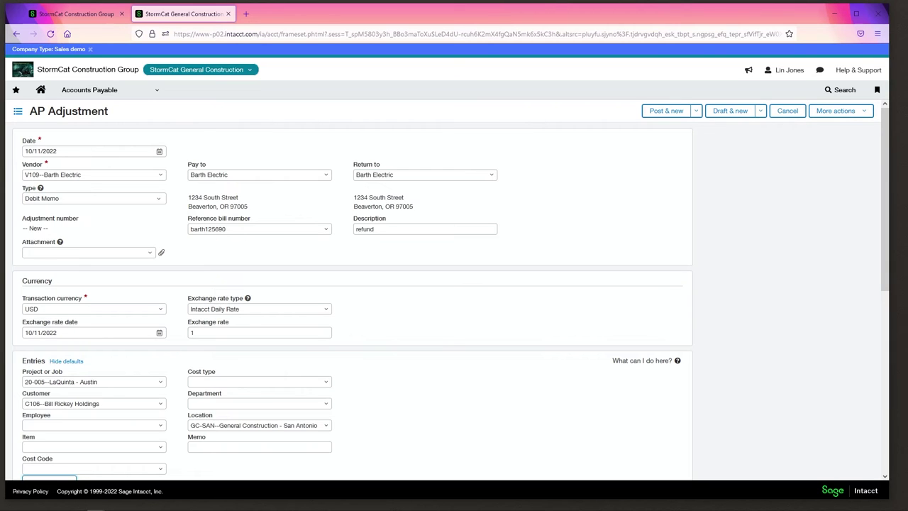
# Step: Post the debit memo with Post & new, then cancel back to the AP Adjustments list
pyautogui.click(695, 110)
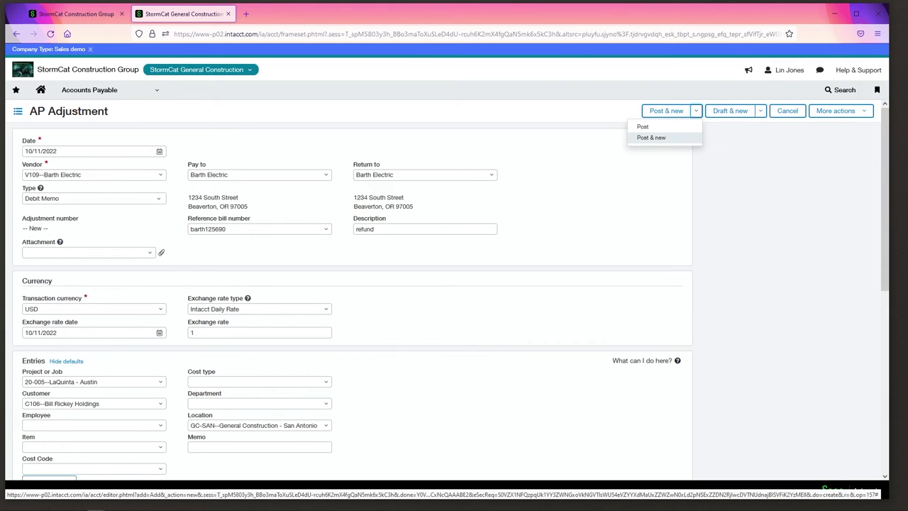
pyautogui.click(651, 137)
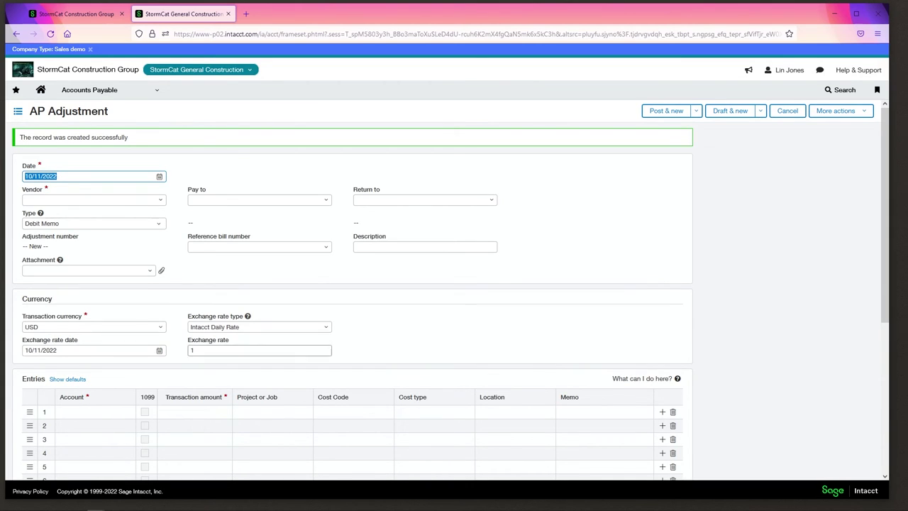
pyautogui.click(787, 110)
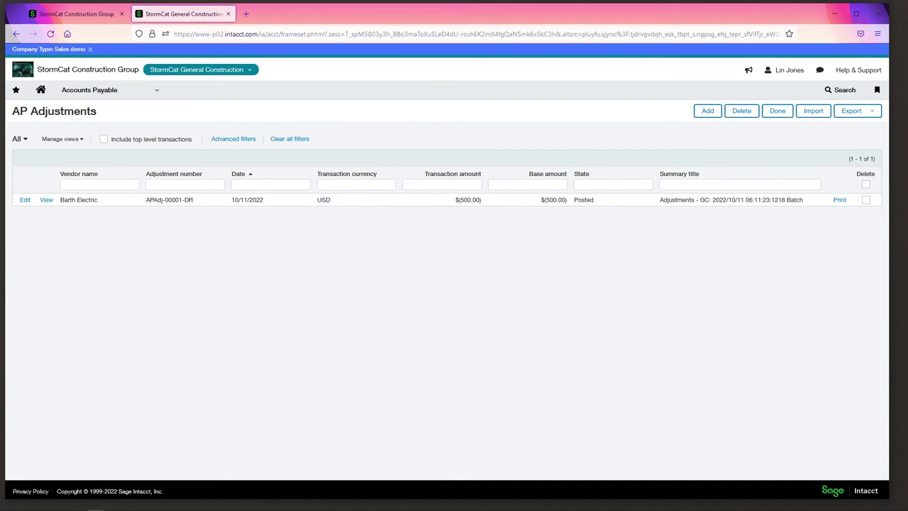
# Step: Open Pay Bills and set the vendor range to V109--Barth Electric
pyautogui.click(90, 89)
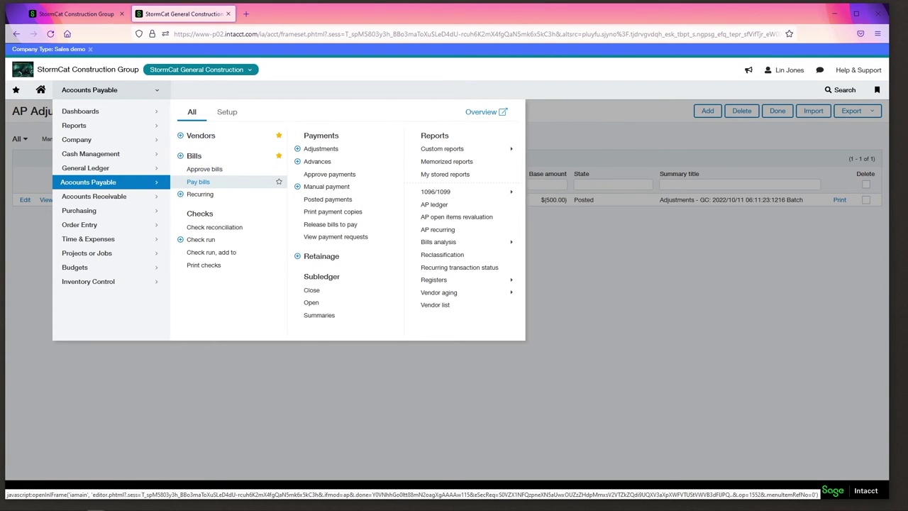
pyautogui.click(198, 182)
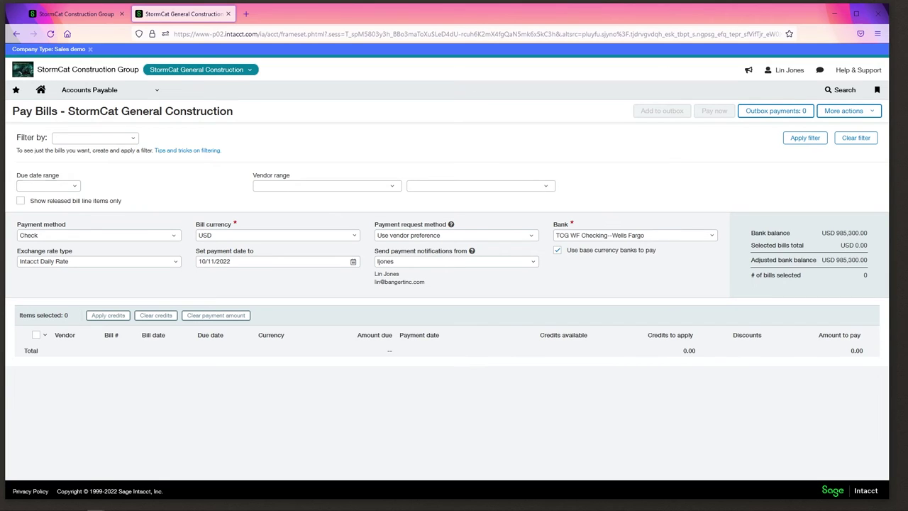
pyautogui.press('Tab')
pyautogui.write('b')
pyautogui.press('Down')
pyautogui.press('Down')
pyautogui.press('Down')
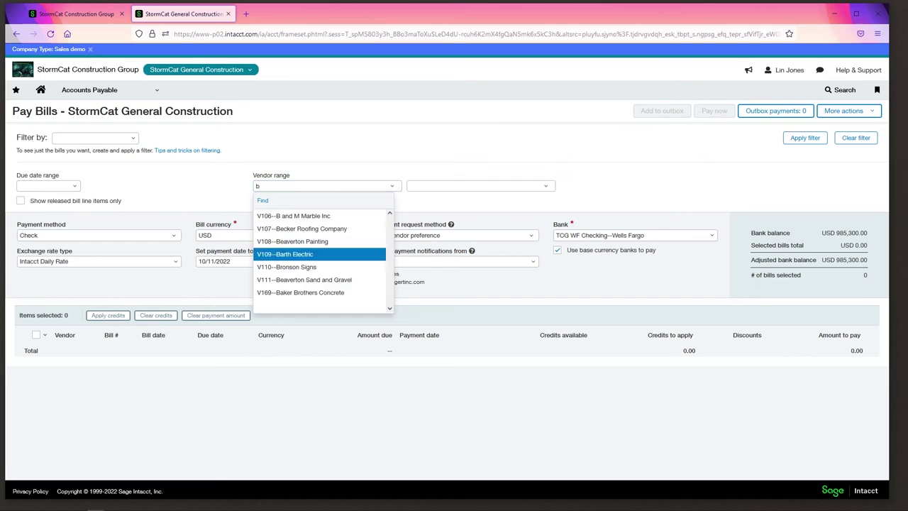
pyautogui.press('Return')
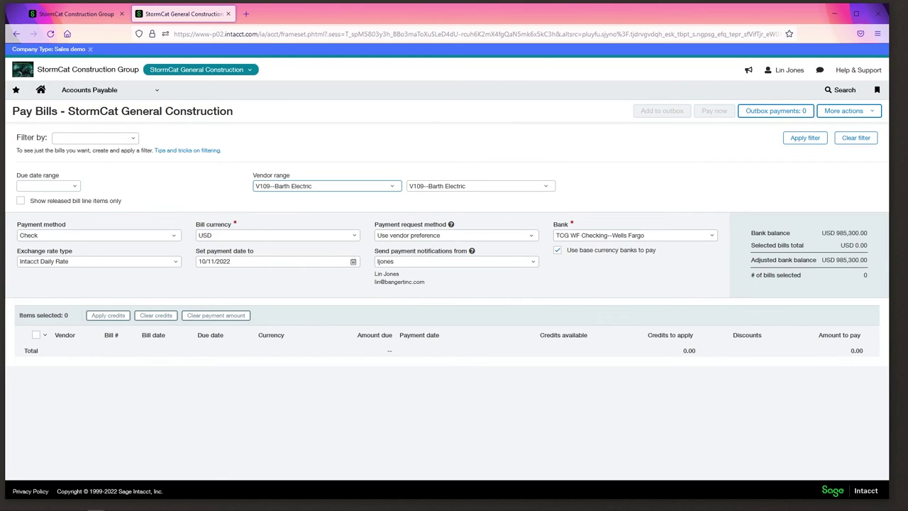
# Step: Load the bills and reselect V109--Barth Electric as the vendor range
pyautogui.click(855, 138)
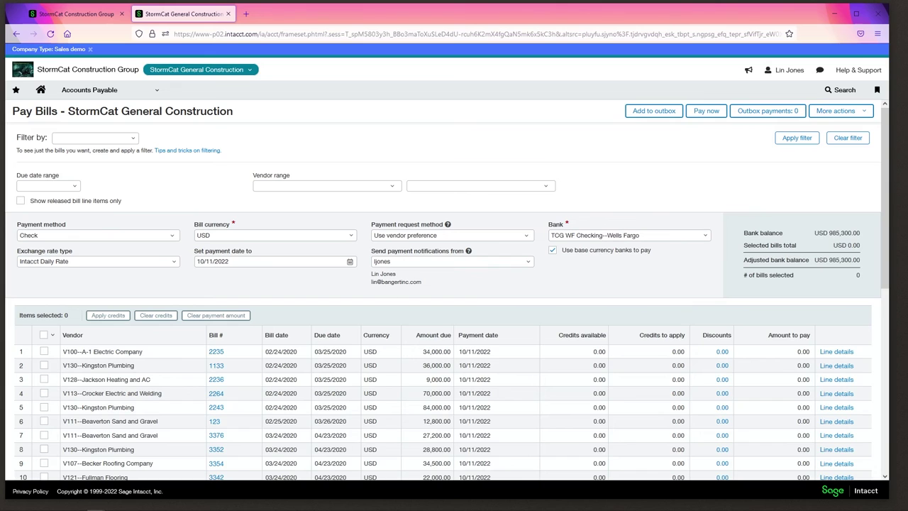
pyautogui.write('b')
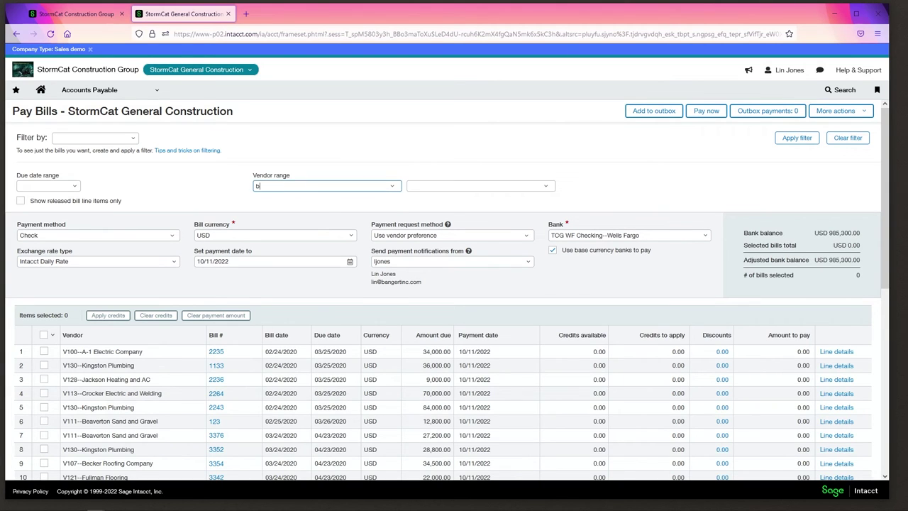
pyautogui.press('Down')
pyautogui.press('Down')
pyautogui.press('Down')
pyautogui.press('Down')
pyautogui.press('Return')
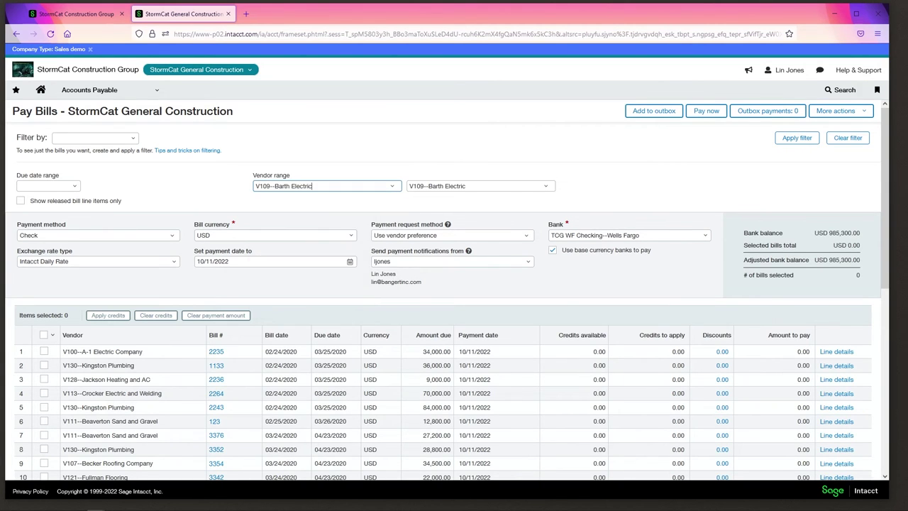
# Step: Filter to Barth Electric's bills and apply a 250 credit to bill barth125690
pyautogui.click(797, 137)
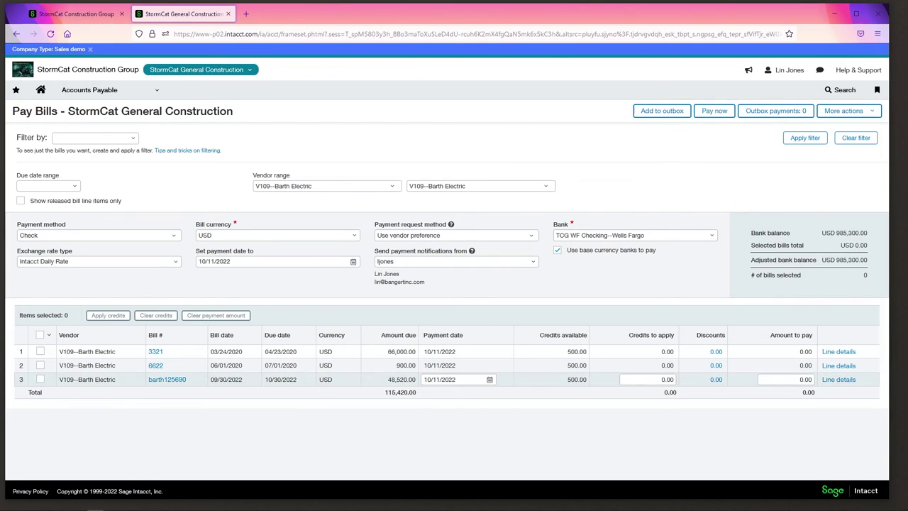
pyautogui.click(661, 379)
pyautogui.doubleClick(662, 379)
pyautogui.write('5')
pyautogui.press('BackSpace')
pyautogui.write('250')
pyautogui.press('Tab')
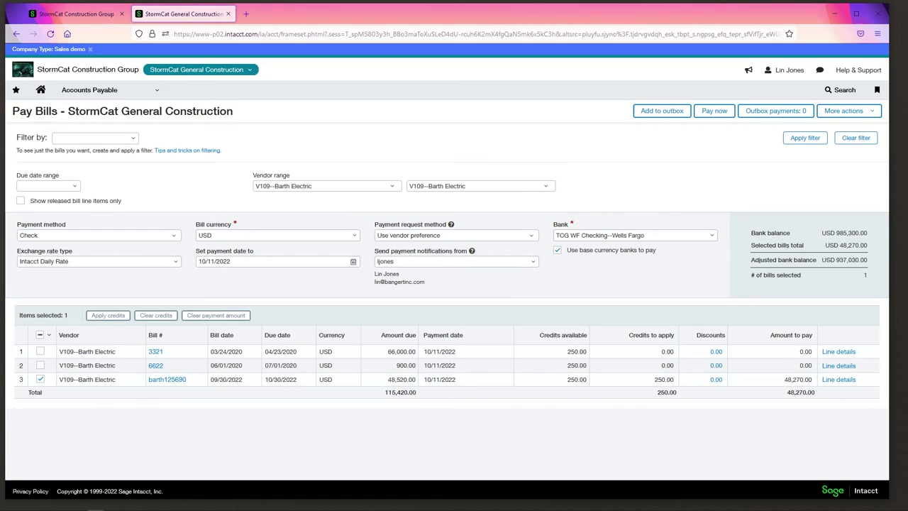
# Step: Apply credits of 50 to bill 6622 and 100 to bill 3321
pyautogui.hotkey('shift', 'Tab')
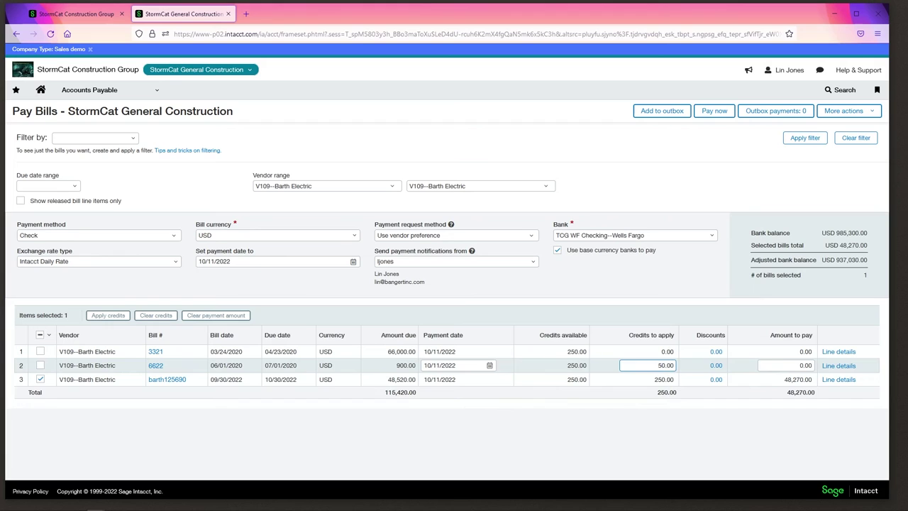
pyautogui.press('Tab')
pyautogui.hotkey('shift', 'Tab')
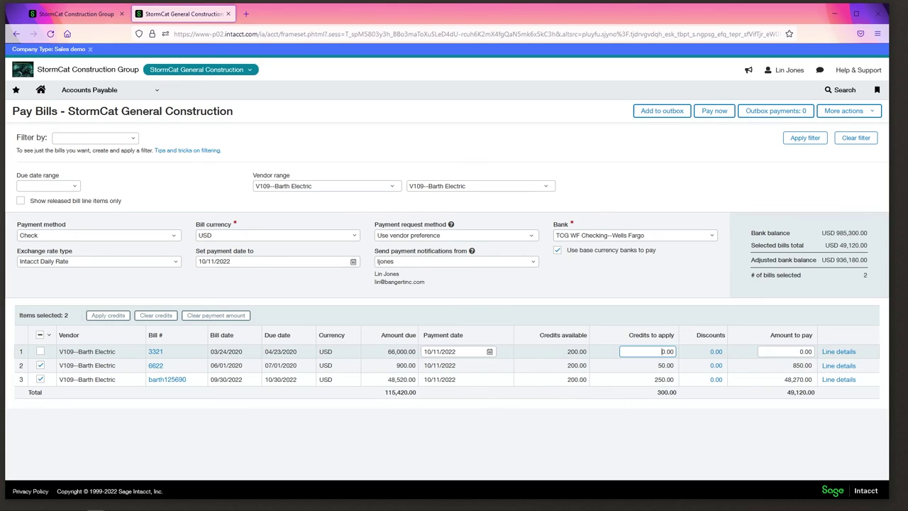
pyautogui.write('20')
pyautogui.press('BackSpace')
pyautogui.write('100')
pyautogui.press('BackSpace')
pyautogui.press('Tab')
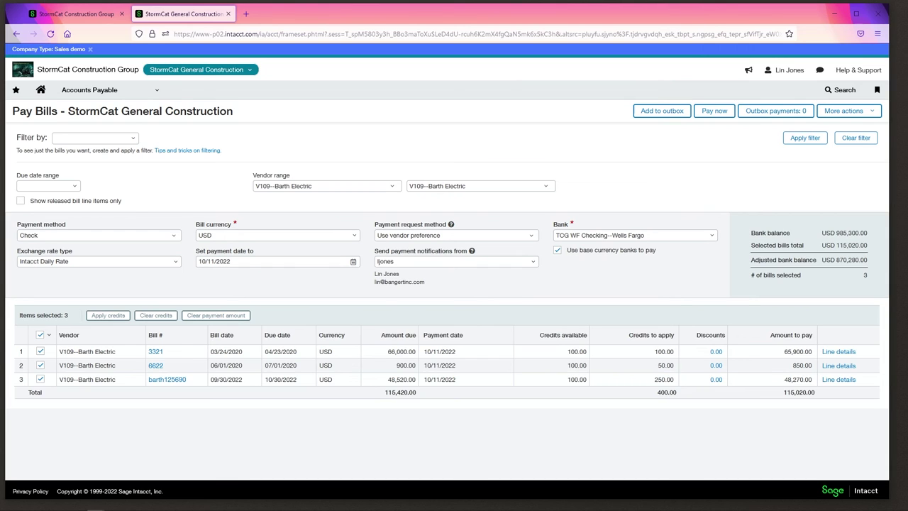
# Step: Clear the credits on all three bills, then auto-apply so bill 3321 takes the full 500.00
pyautogui.press('Tab')
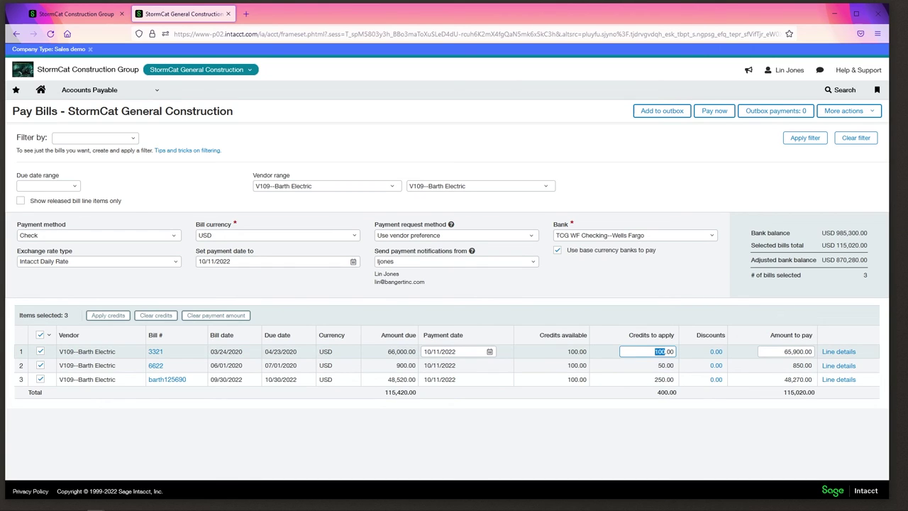
pyautogui.press('BackSpace')
pyautogui.press('Tab')
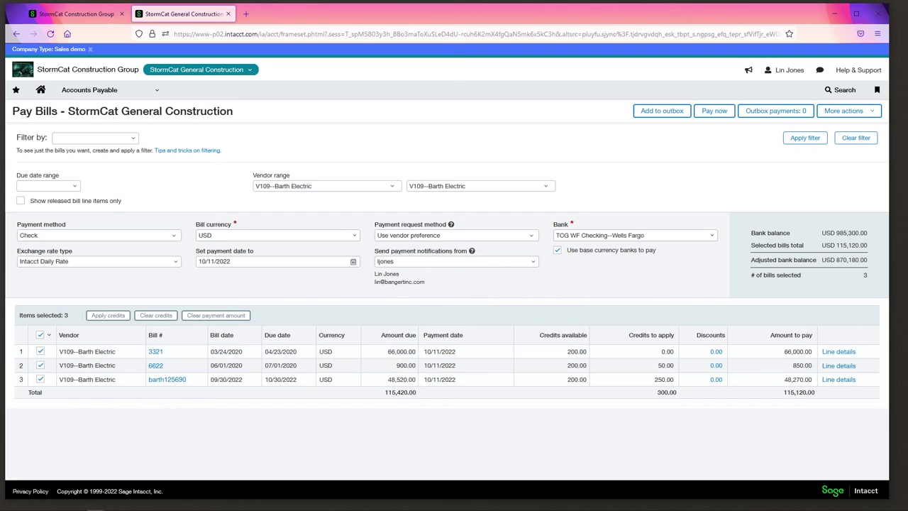
pyautogui.press('BackSpace')
pyautogui.press('Tab')
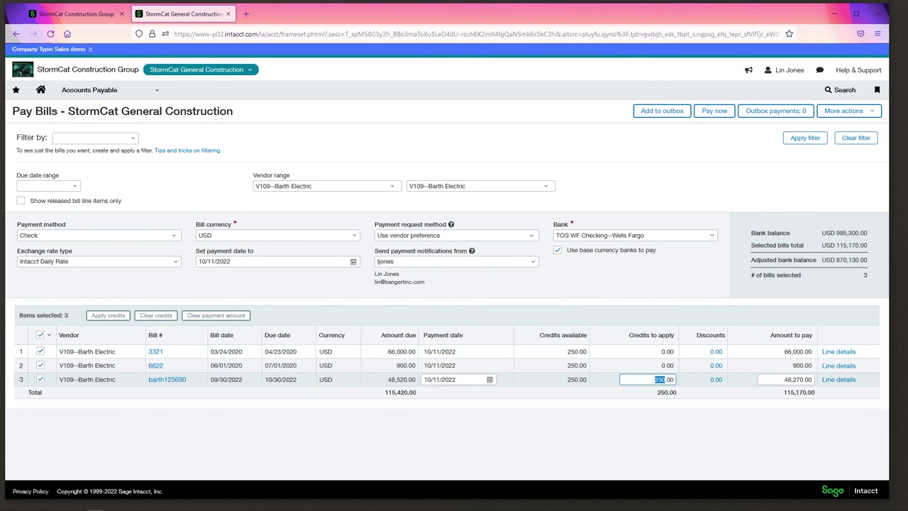
pyautogui.press('BackSpace')
pyautogui.press('Tab')
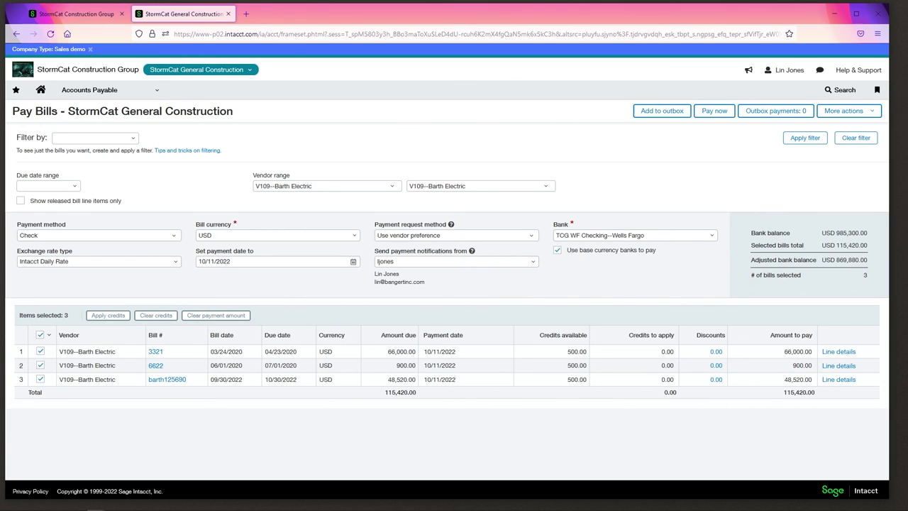
pyautogui.click(108, 315)
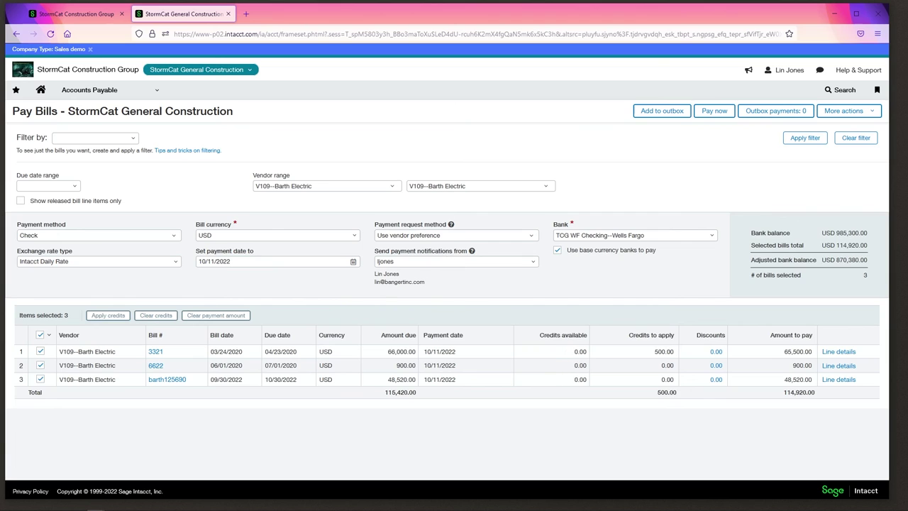